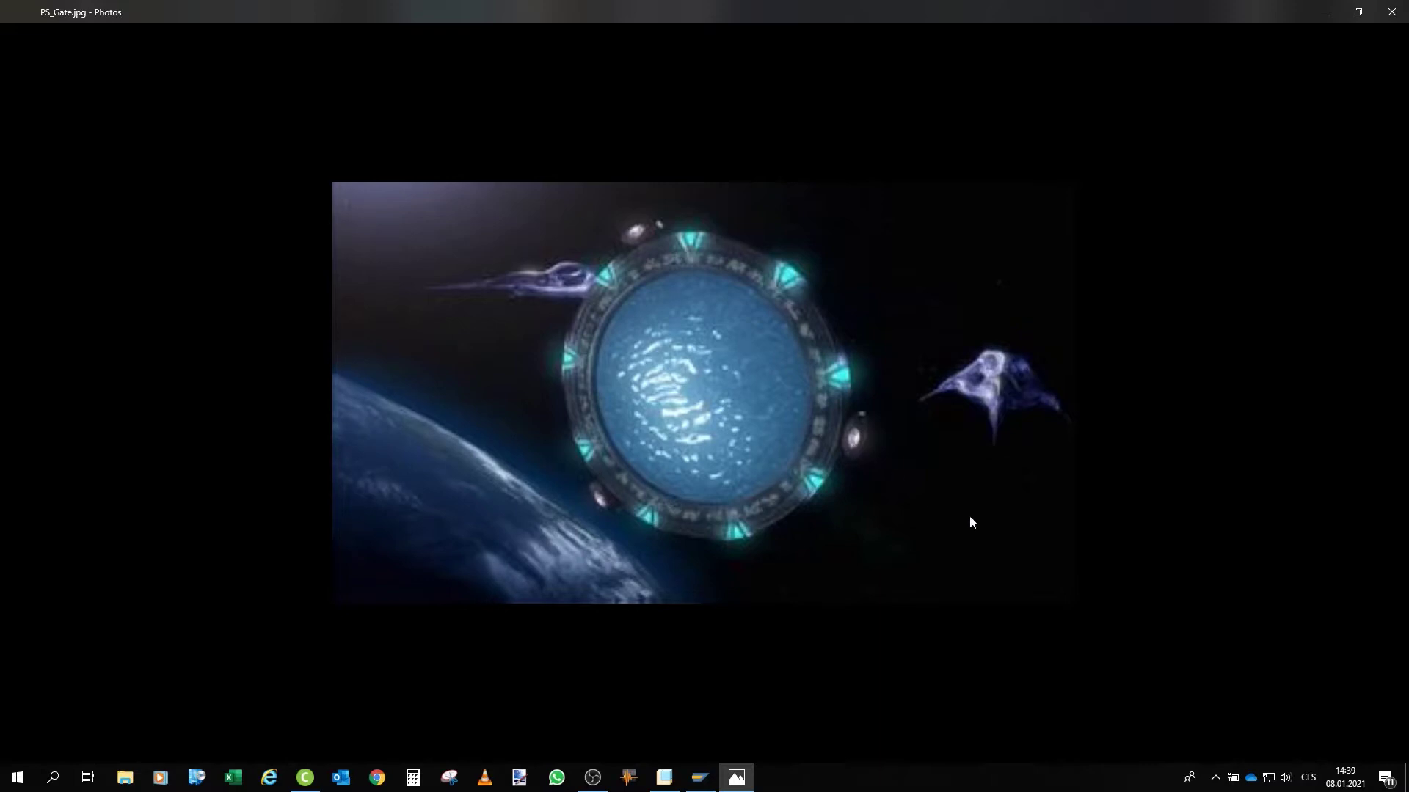
- Advance from the PS_Gate reference picture to The_Queen_Spacegate.jpg
key("Right")
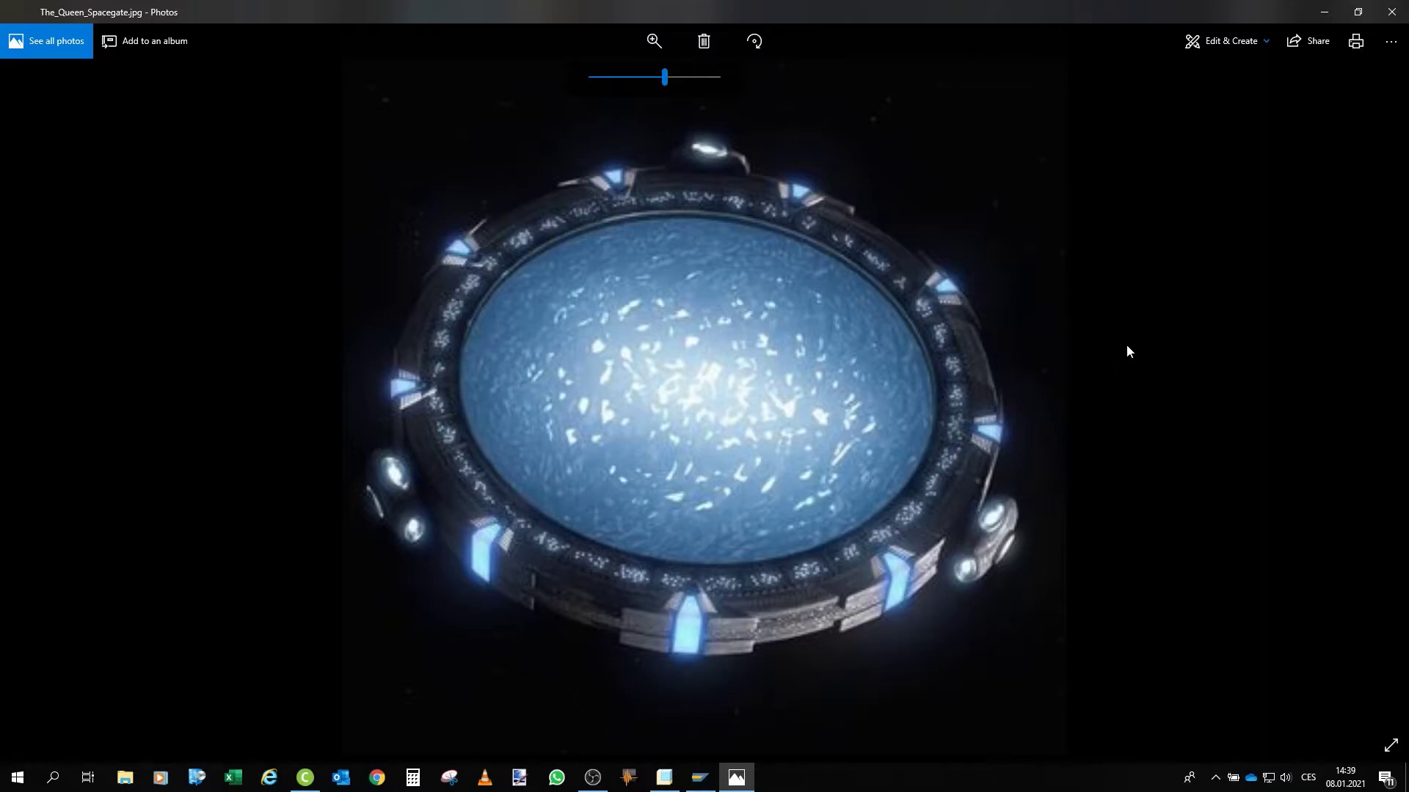
- Close the reference photo and orbit the gate assembly between angled and front views
left_click(1391, 12)
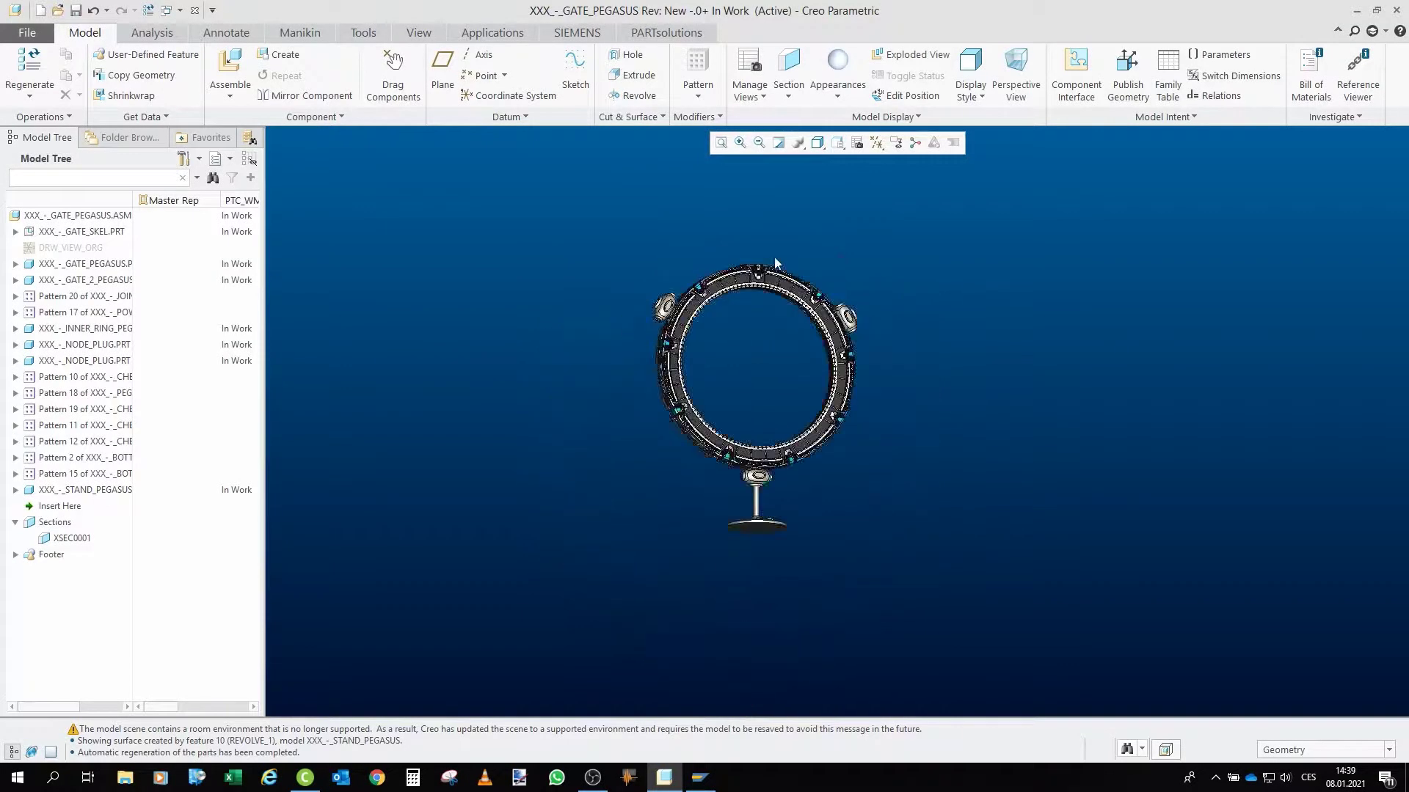
scroll(744, 373, "up", 3)
middle_click_drag(744, 372, 702, 416)
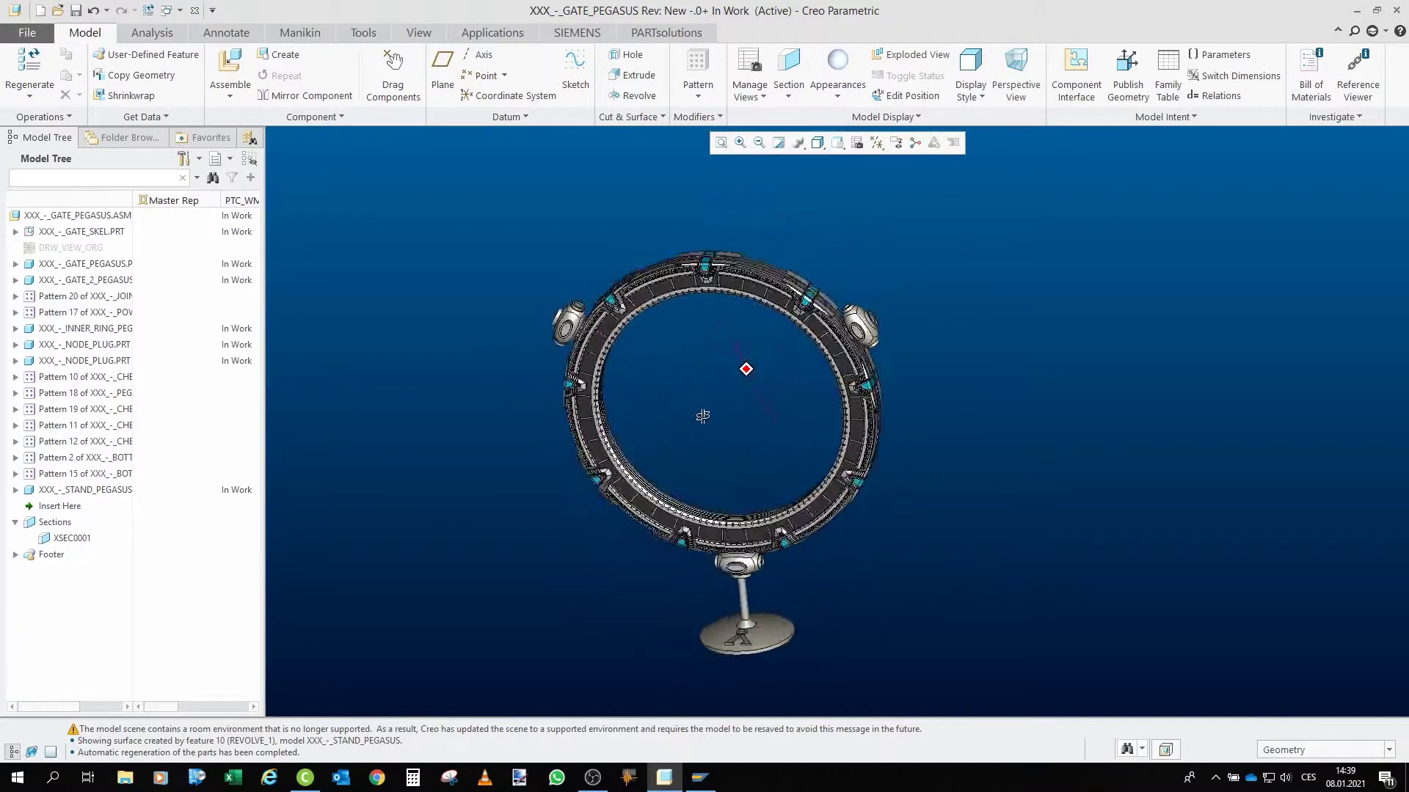
scroll(651, 308, "up", 3)
middle_click_drag(651, 308, 811, 293)
scroll(580, 297, "down", 2)
scroll(825, 301, "down", 2)
scroll(669, 280, "up", 3)
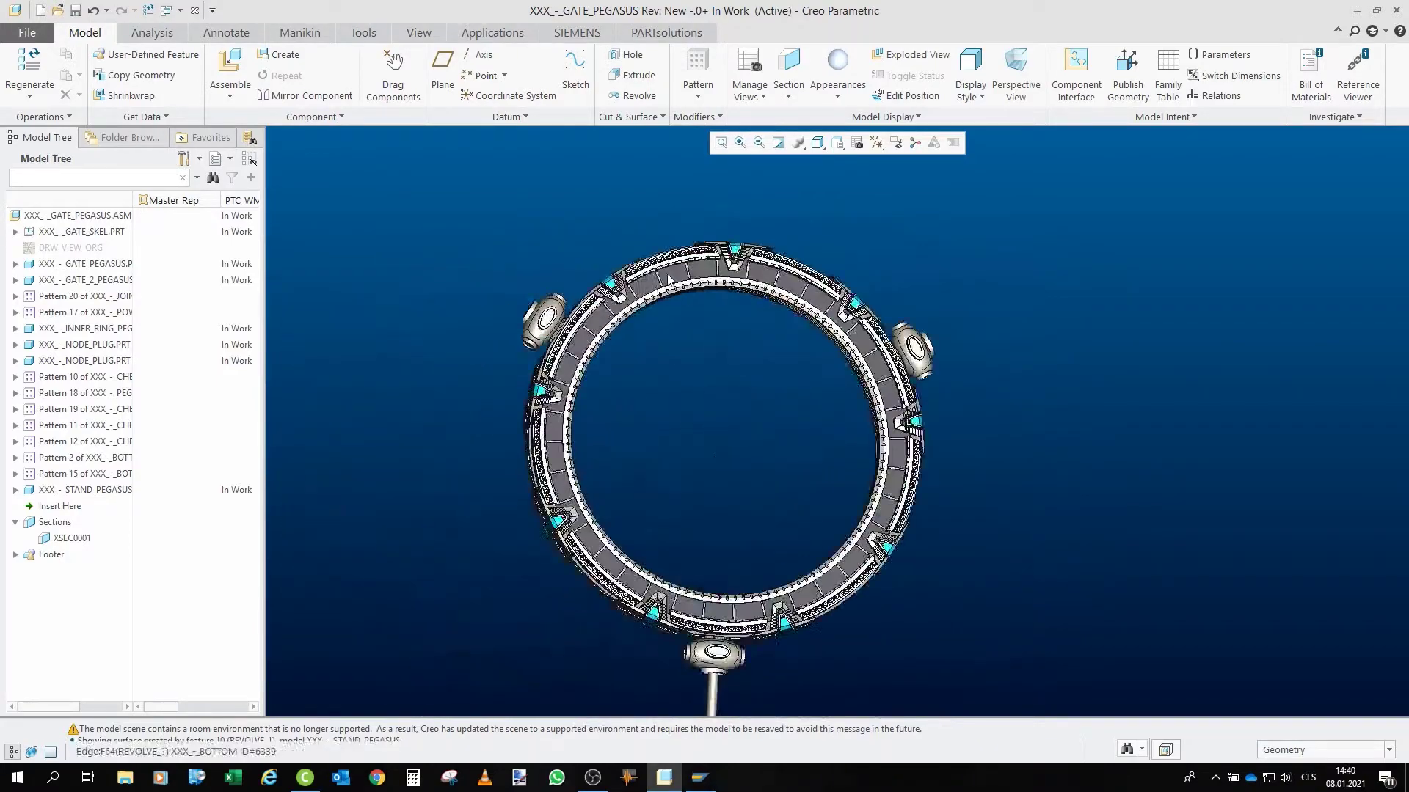
middle_click_drag(669, 280, 704, 298)
scroll(725, 299, "up", 3)
scroll(725, 300, "up", 3)
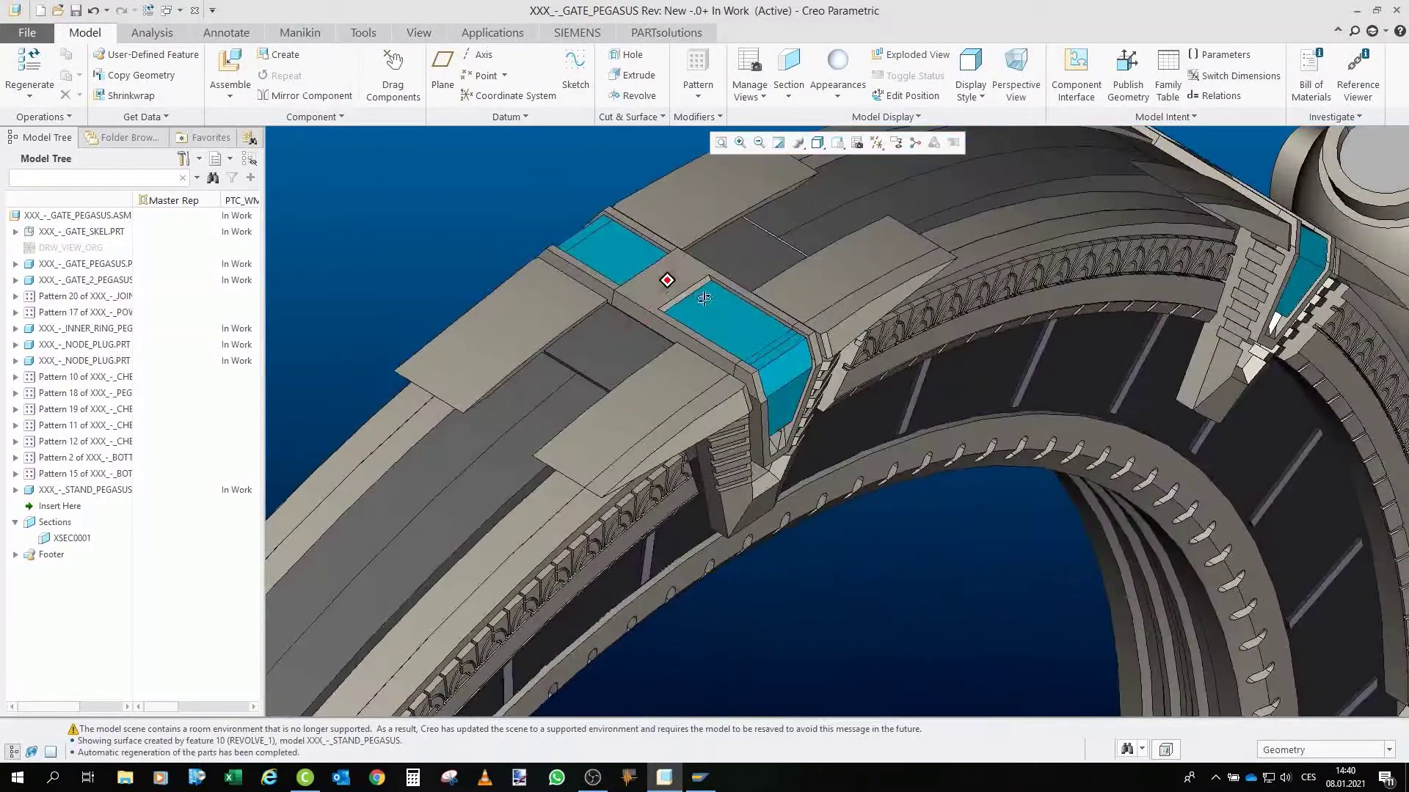
- Inspect the cyan chevron up close, then re-tilt the whole ring on its stand
middle_click_drag(619, 257, 591, 331)
scroll(618, 260, "down", 3)
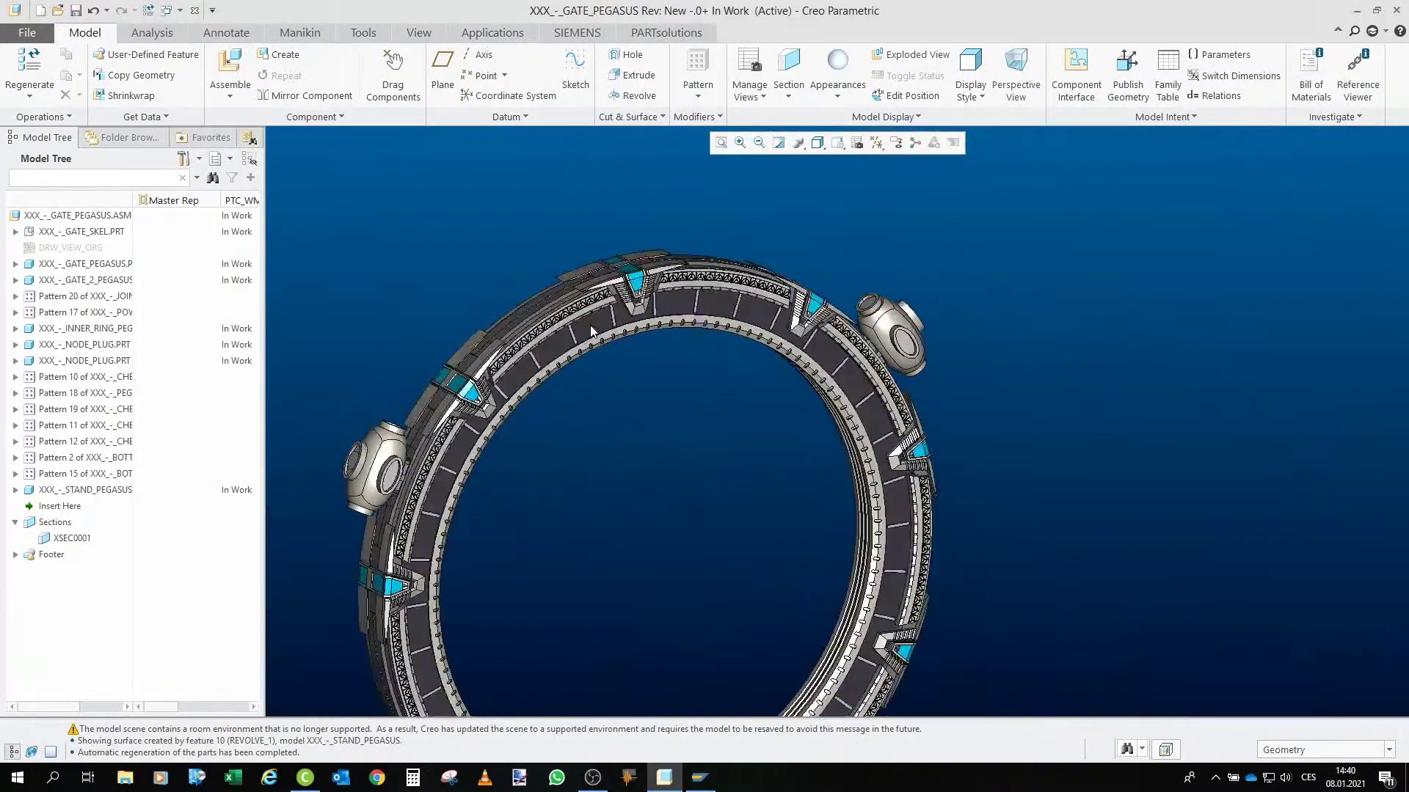
scroll(553, 236, "down", 3)
scroll(488, 227, "up", 2)
middle_click_drag(488, 227, 460, 226)
scroll(501, 294, "down", 2)
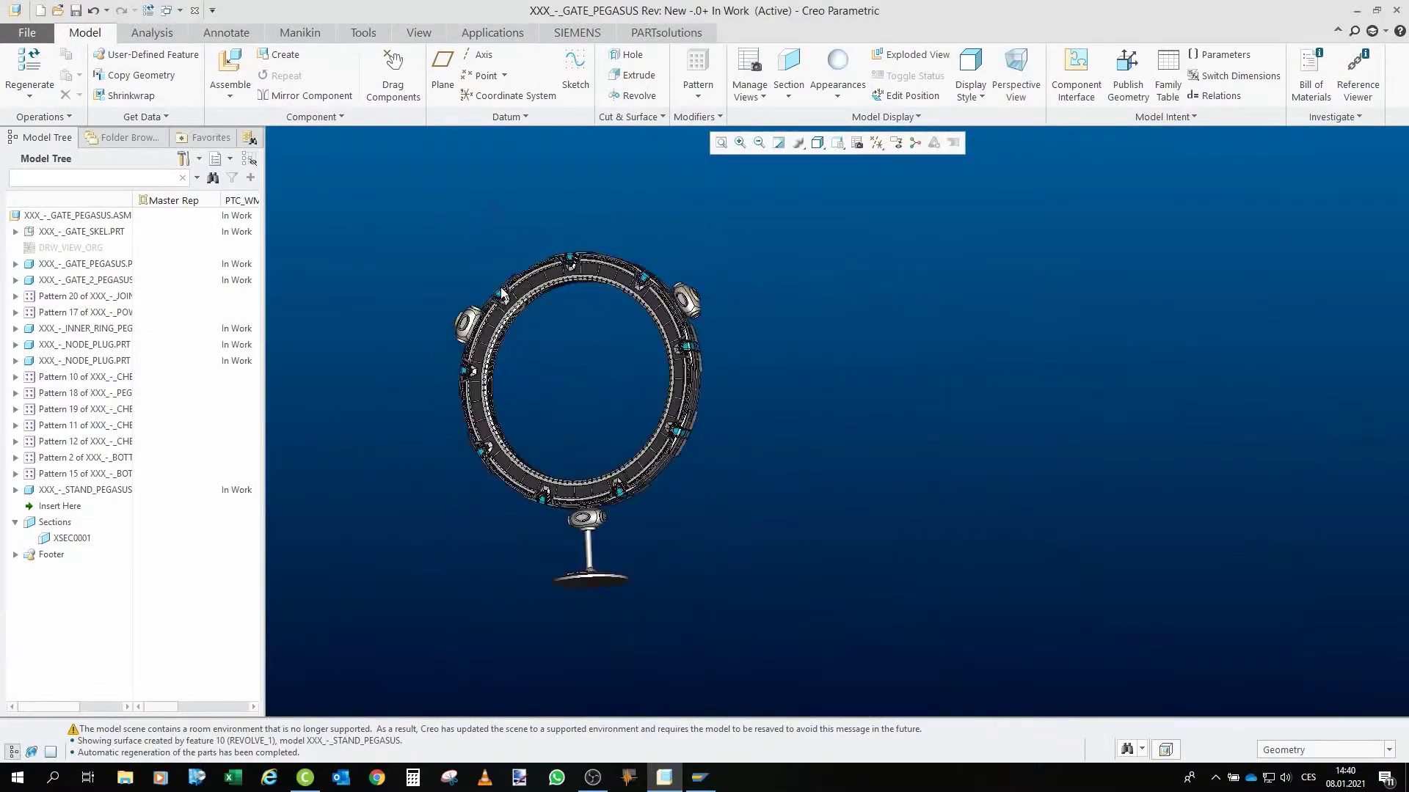
scroll(502, 292, "up", 3)
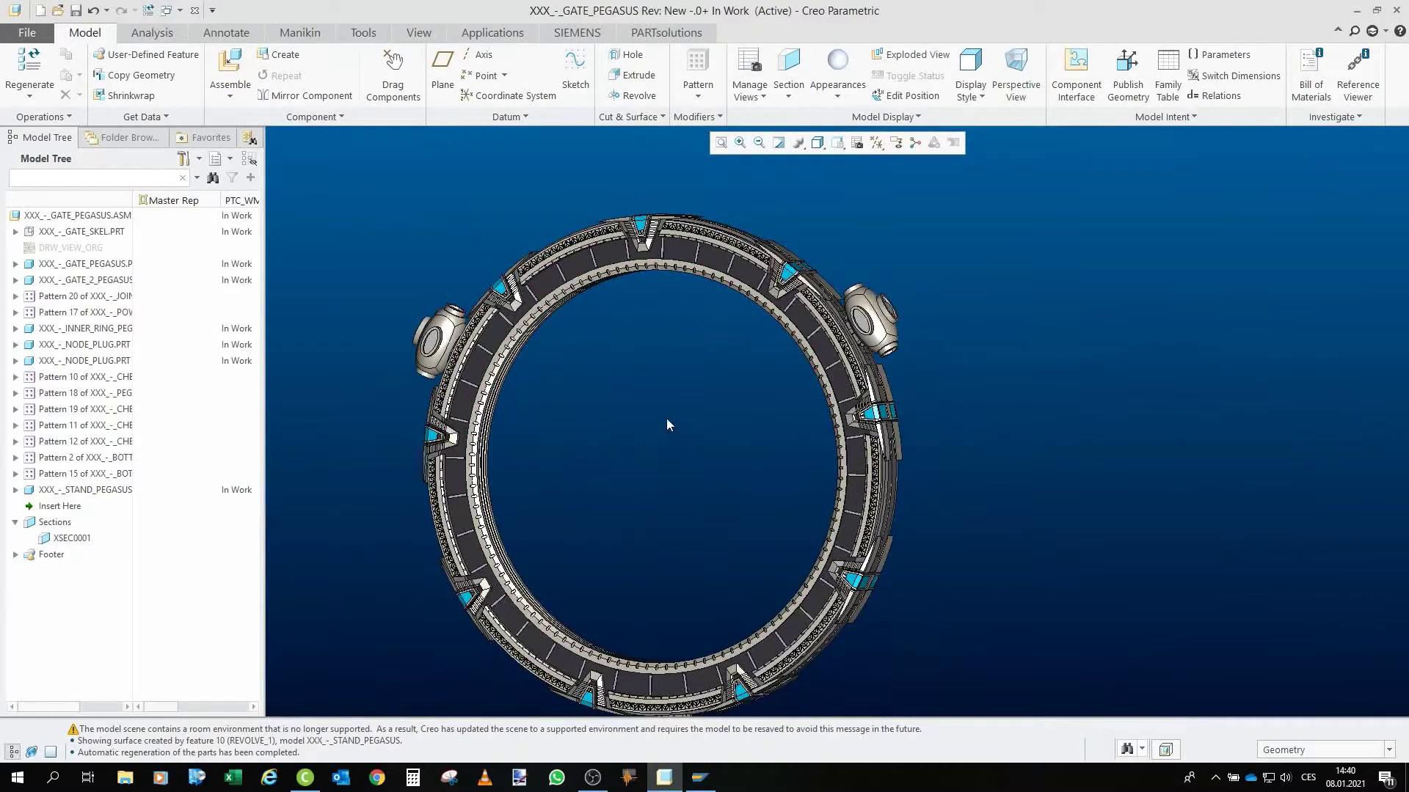
scroll(525, 332, "up", 2)
scroll(525, 332, "down", 3)
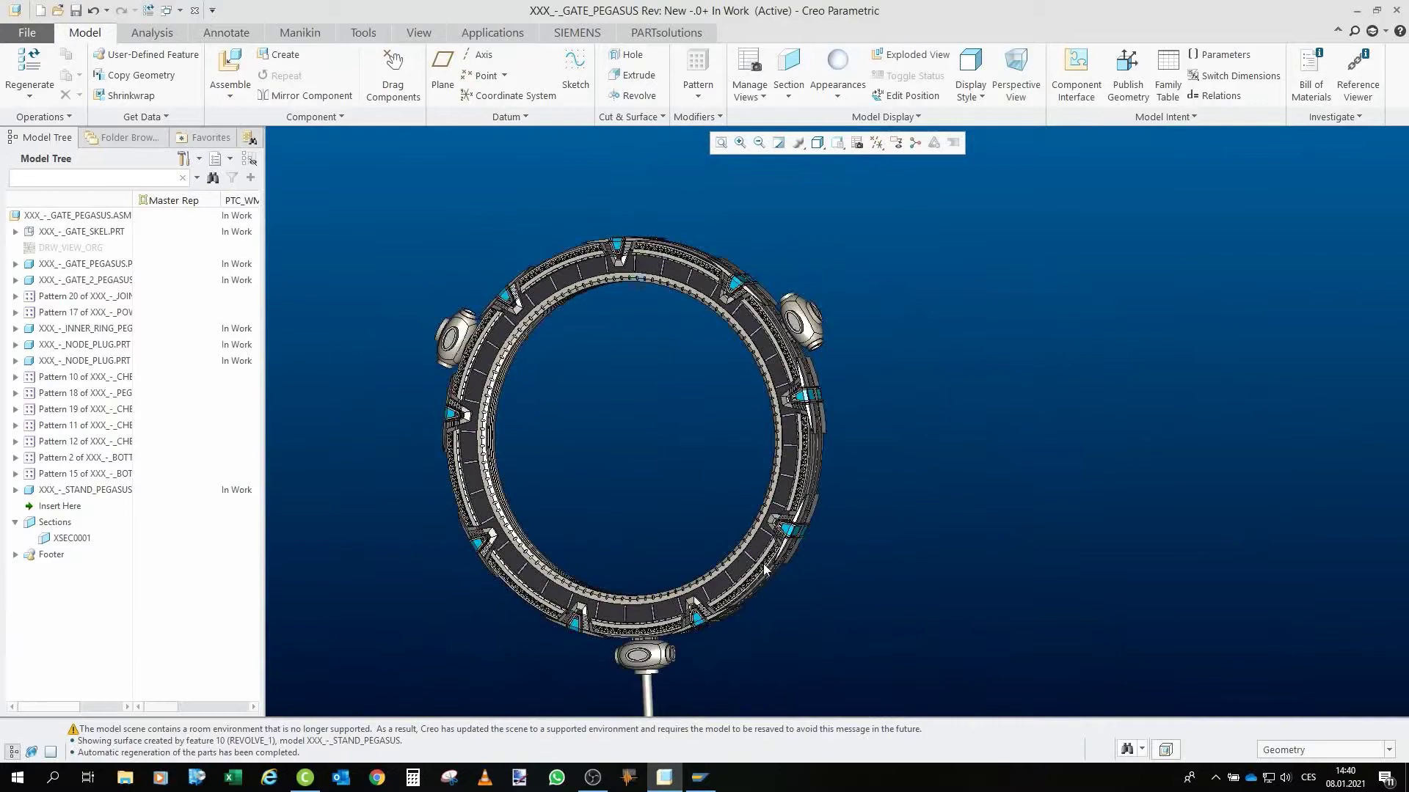
scroll(682, 260, "up", 5)
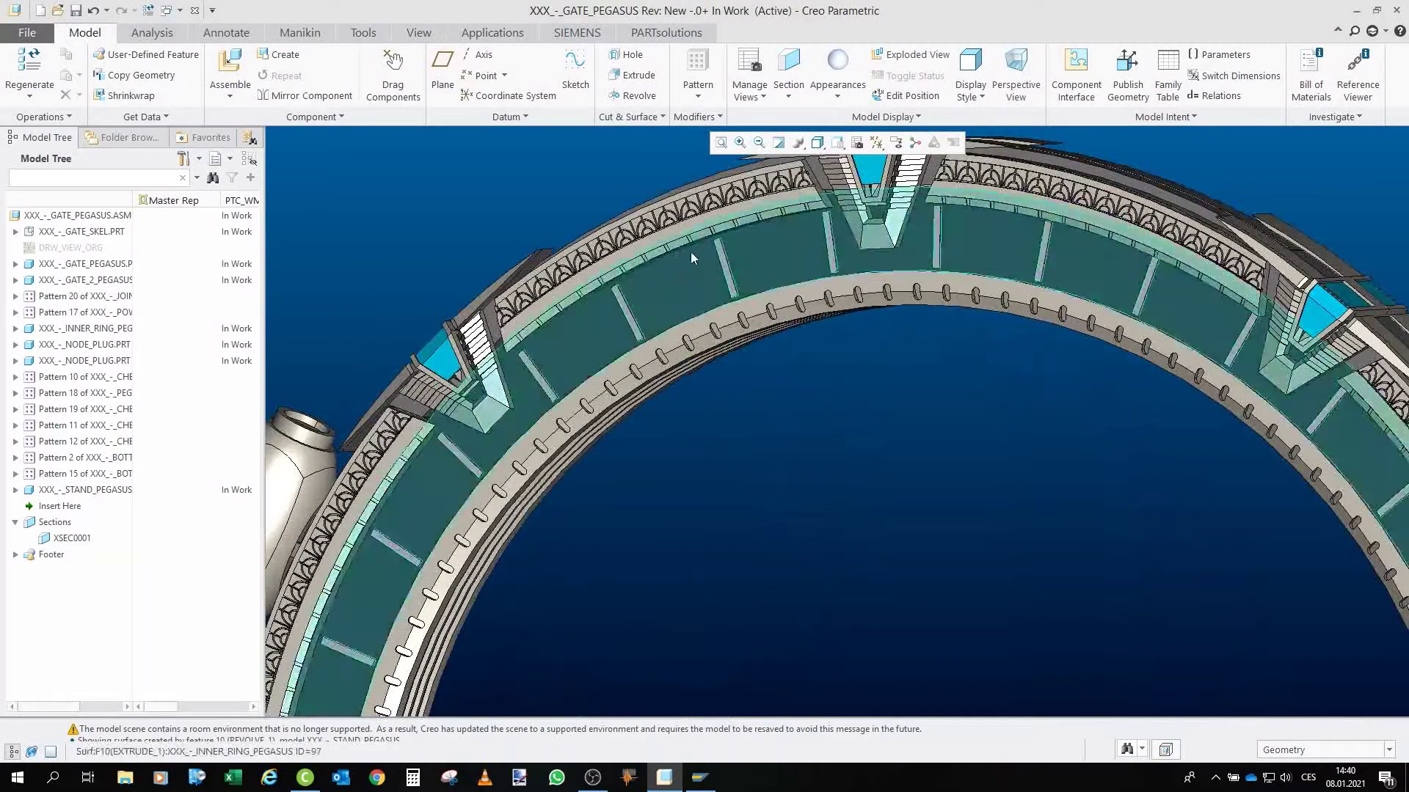
scroll(692, 258, "down", 6)
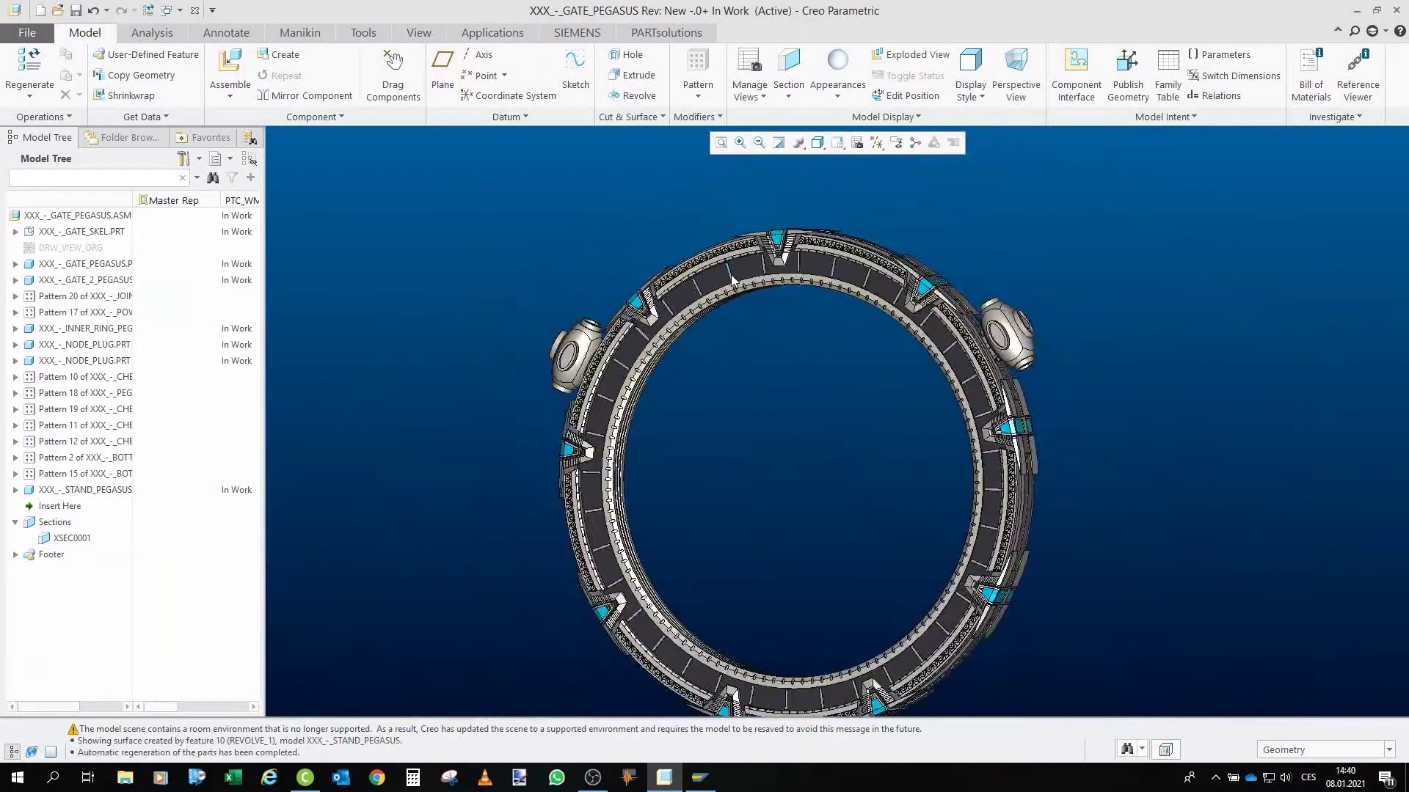
scroll(732, 279, "down", 3)
middle_click_drag(742, 367, 755, 380)
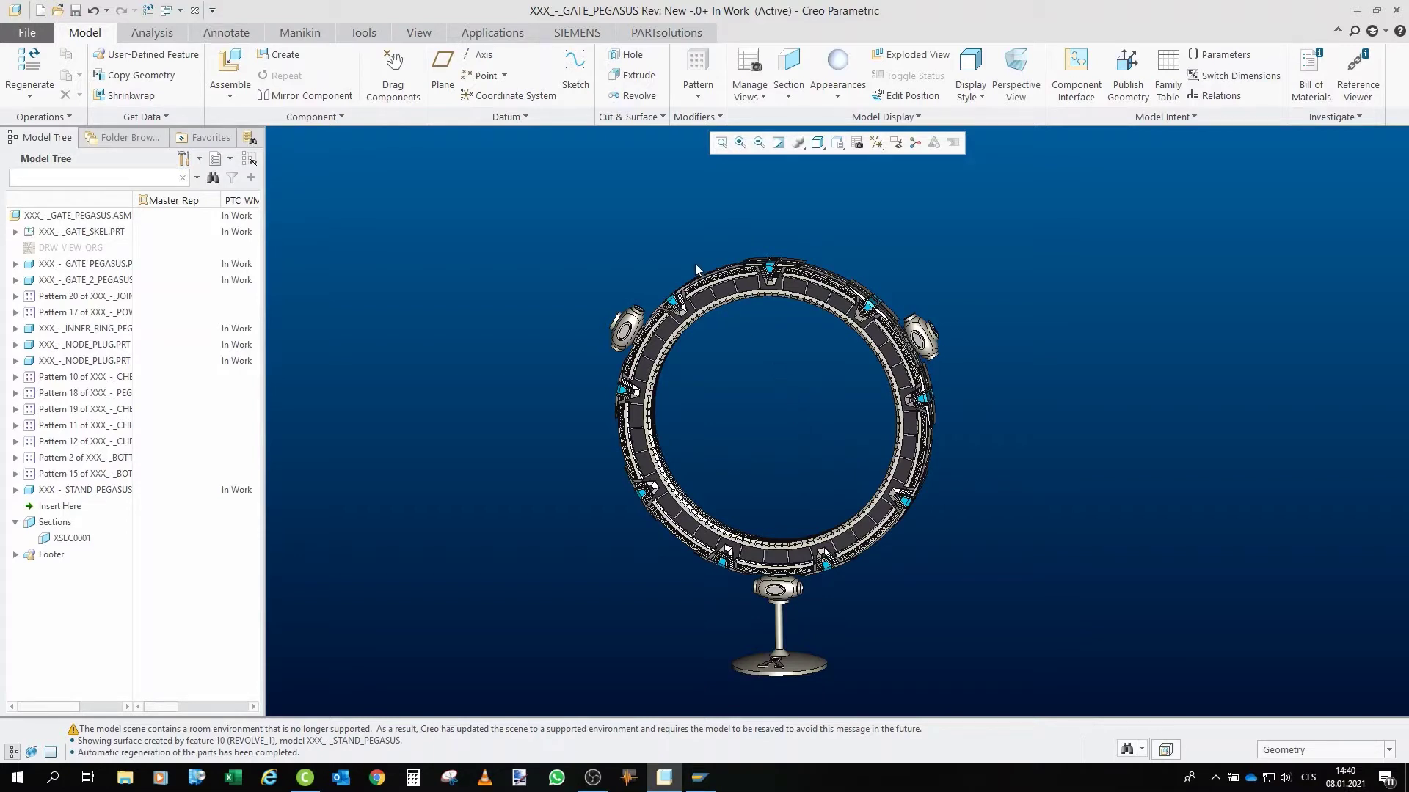
scroll(697, 290, "down", 3)
middle_click_drag(753, 337, 692, 478)
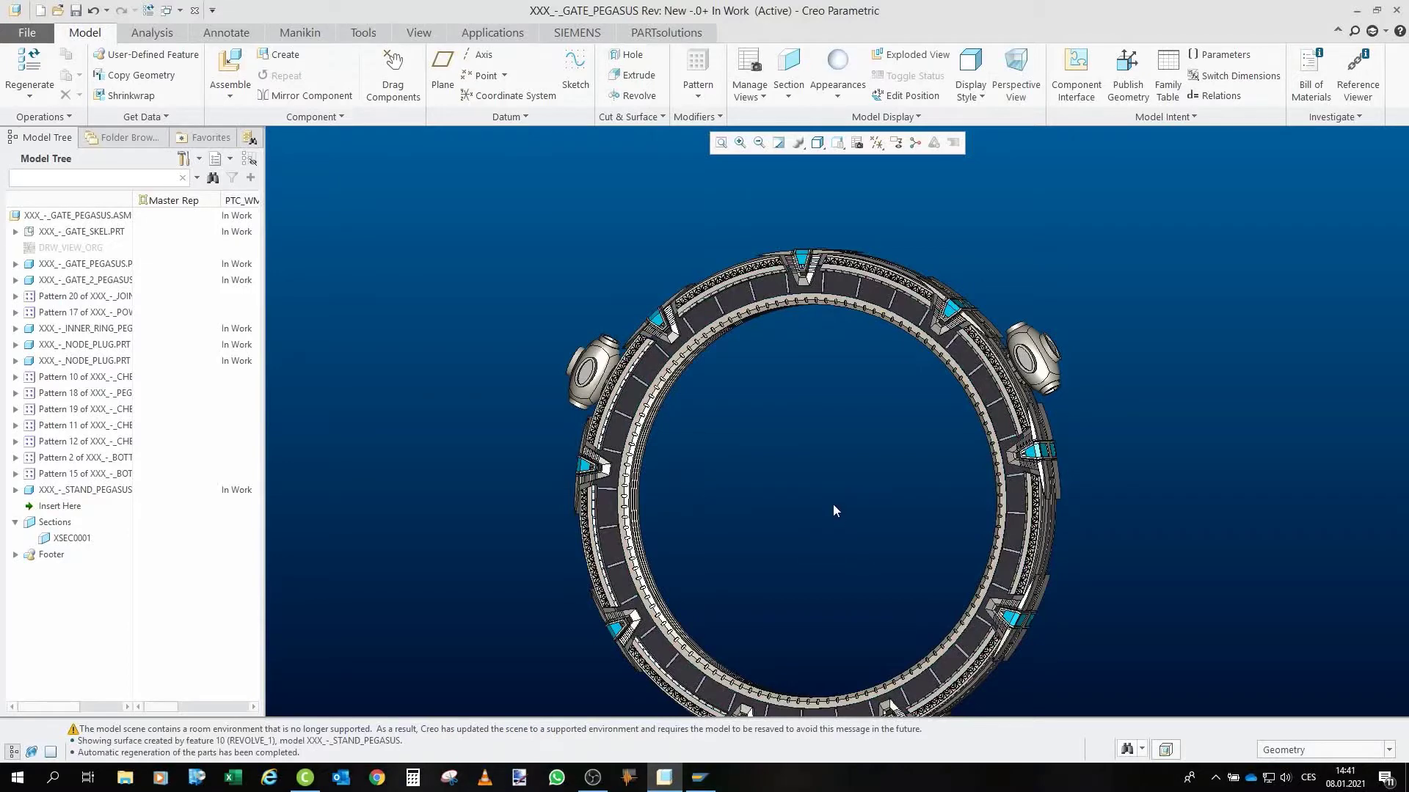
scroll(596, 382, "up", 5)
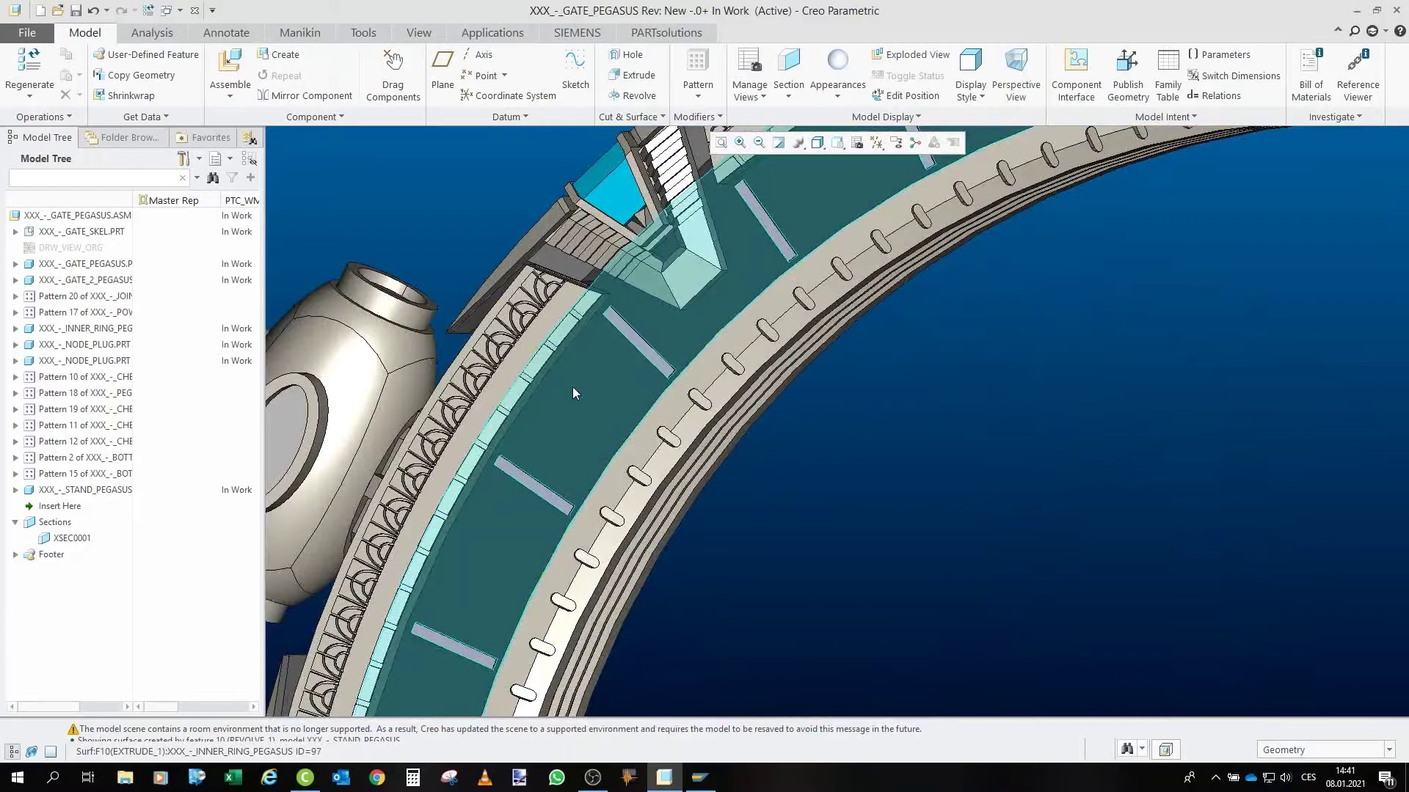
scroll(559, 473, "down", 5)
scroll(605, 576, "down", 3)
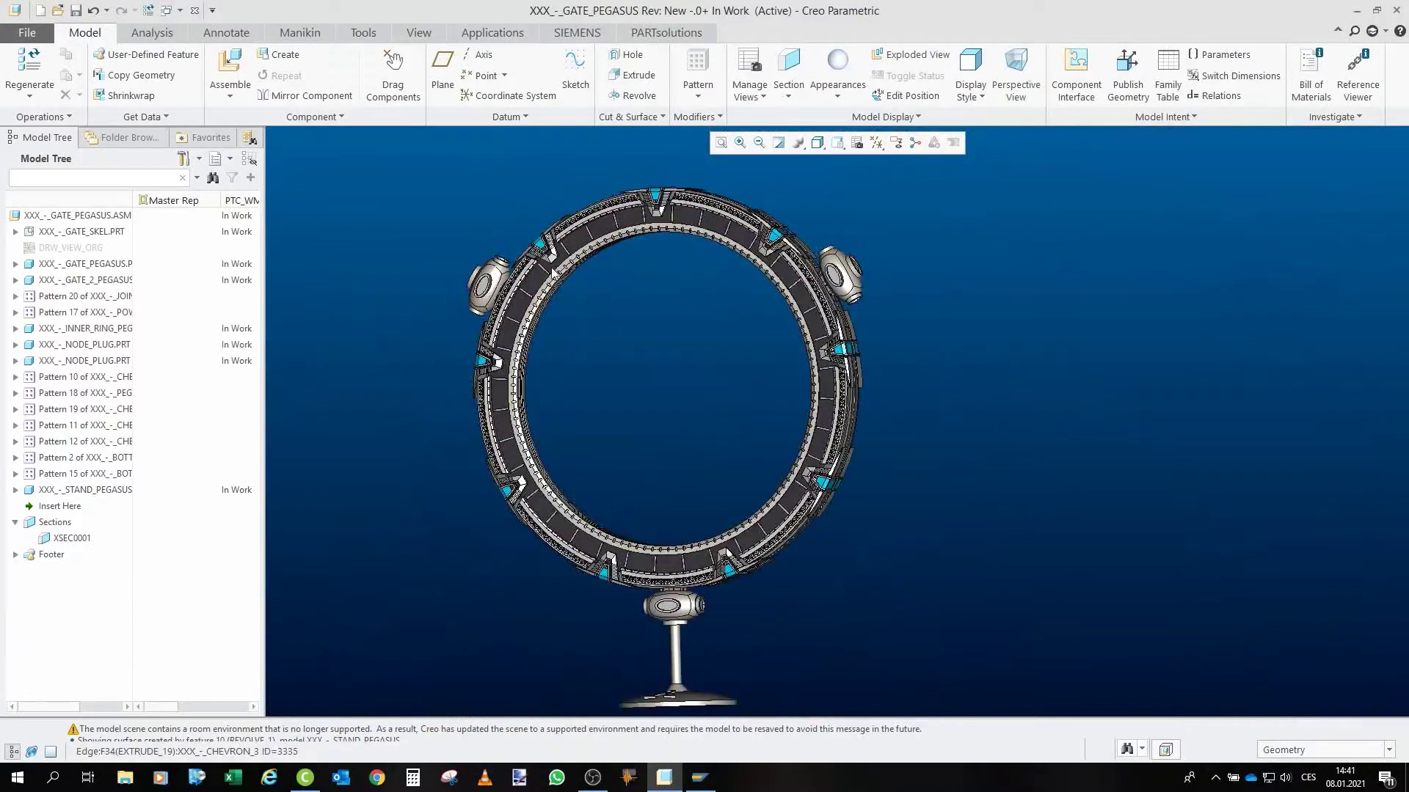
scroll(823, 262, "up", 5)
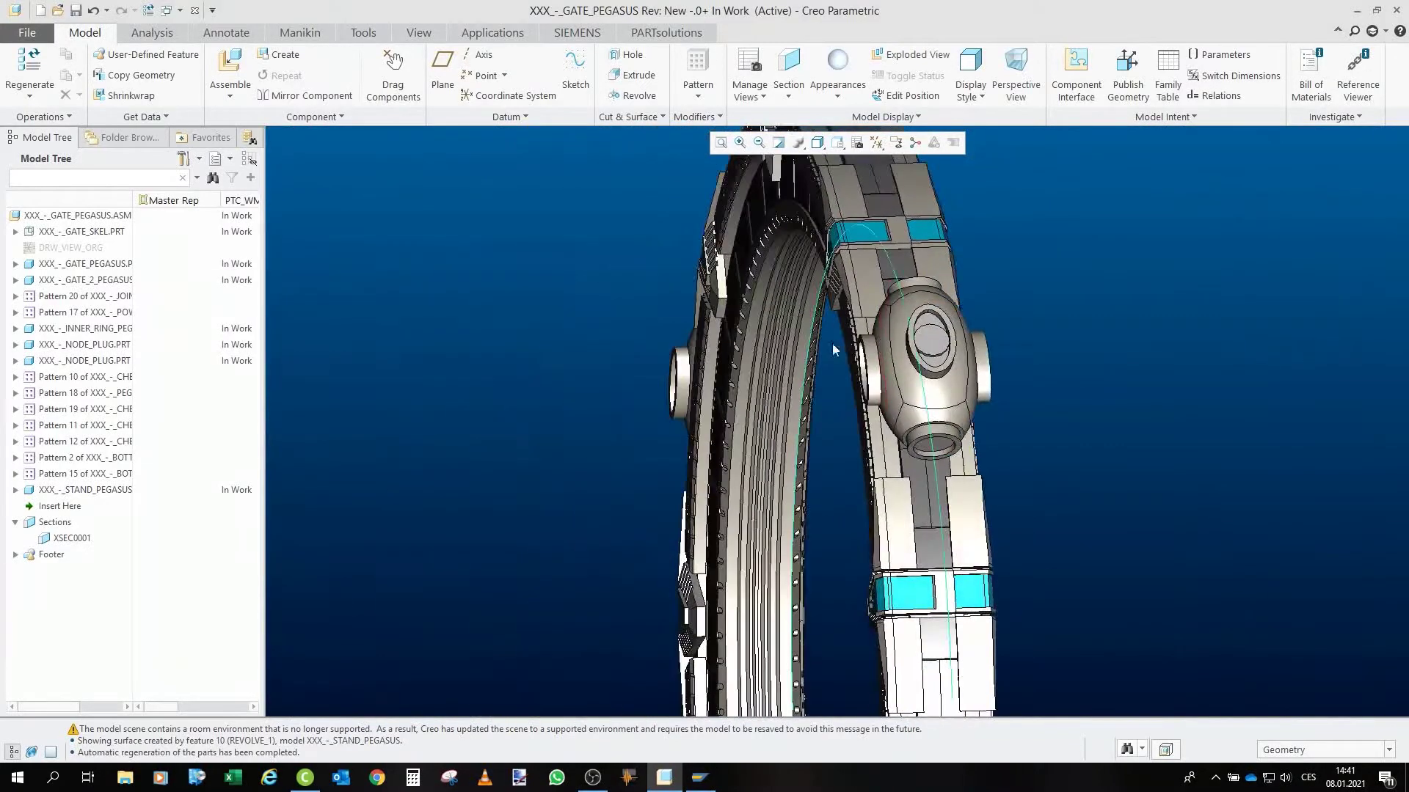
scroll(881, 394, "up", 4)
mouse_move(881, 394)
middle_mouse_down()
mouse_move(947, 394)
mouse_move(983, 454)
mouse_move(935, 344)
mouse_move(978, 334)
mouse_move(990, 407)
mouse_move(795, 353)
mouse_move(743, 390)
mouse_move(880, 396)
middle_mouse_up()
scroll(880, 396, "up", 3)
left_click(888, 396)
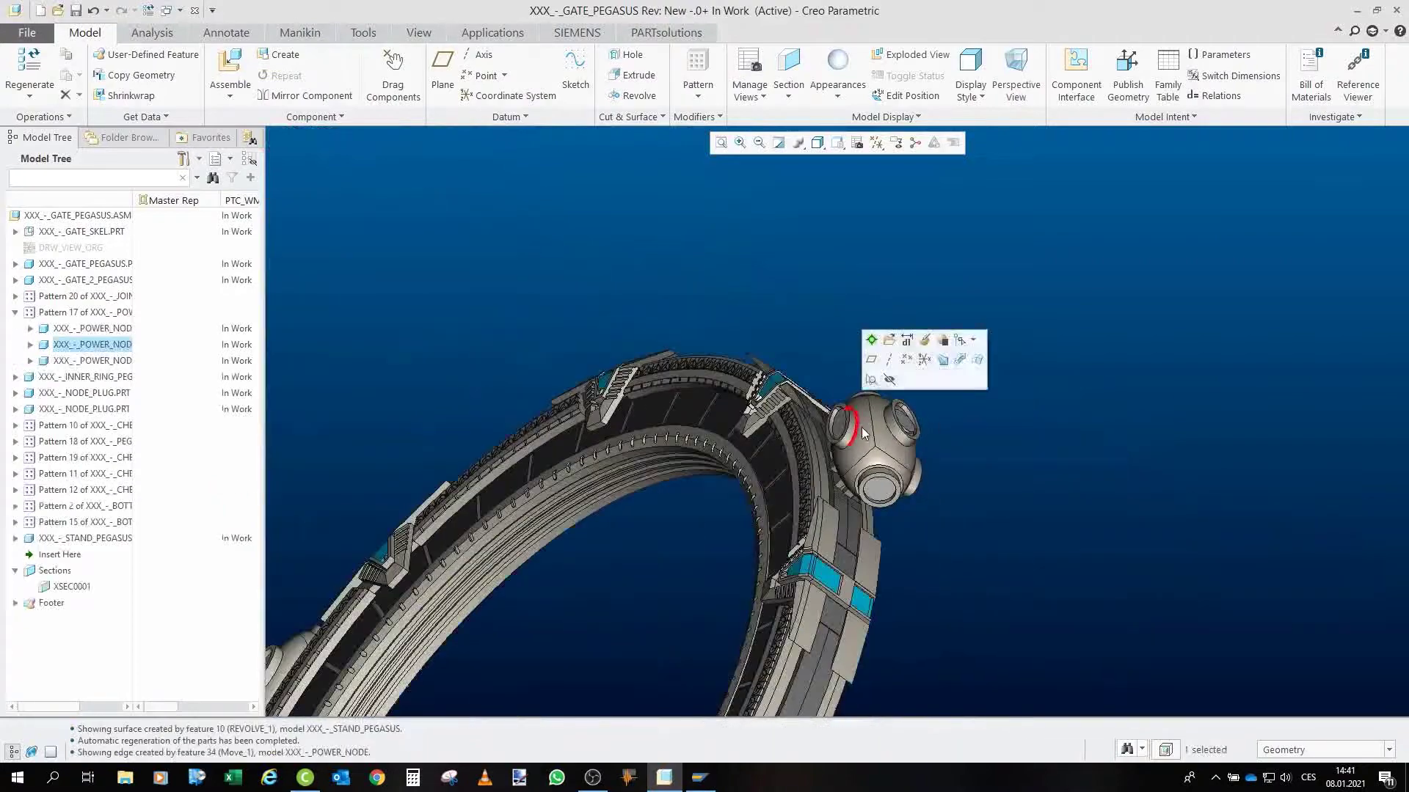
left_click(889, 379)
middle_click_drag(1189, 496, 873, 473)
scroll(771, 499, "up", 5)
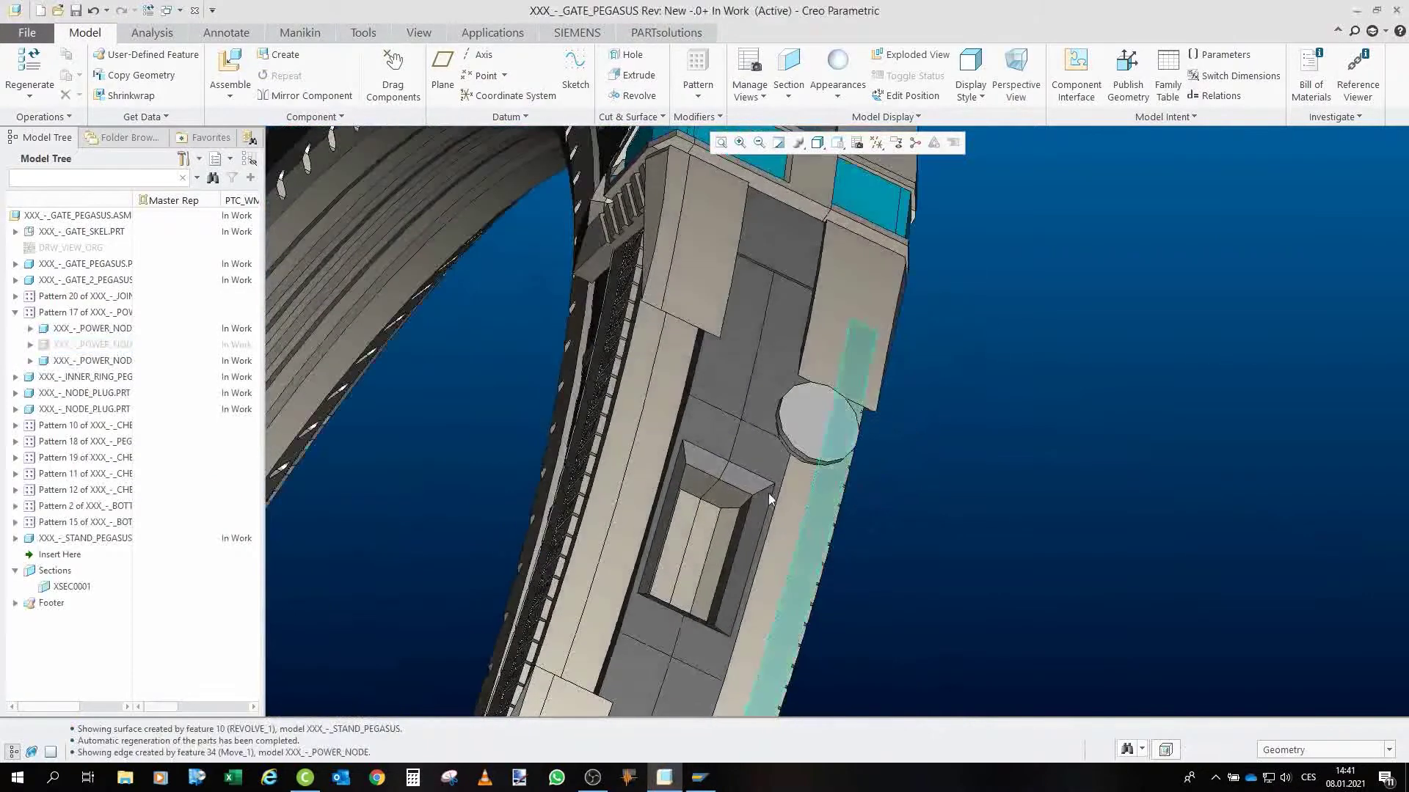
scroll(676, 528, "down", 5)
left_click(92, 344)
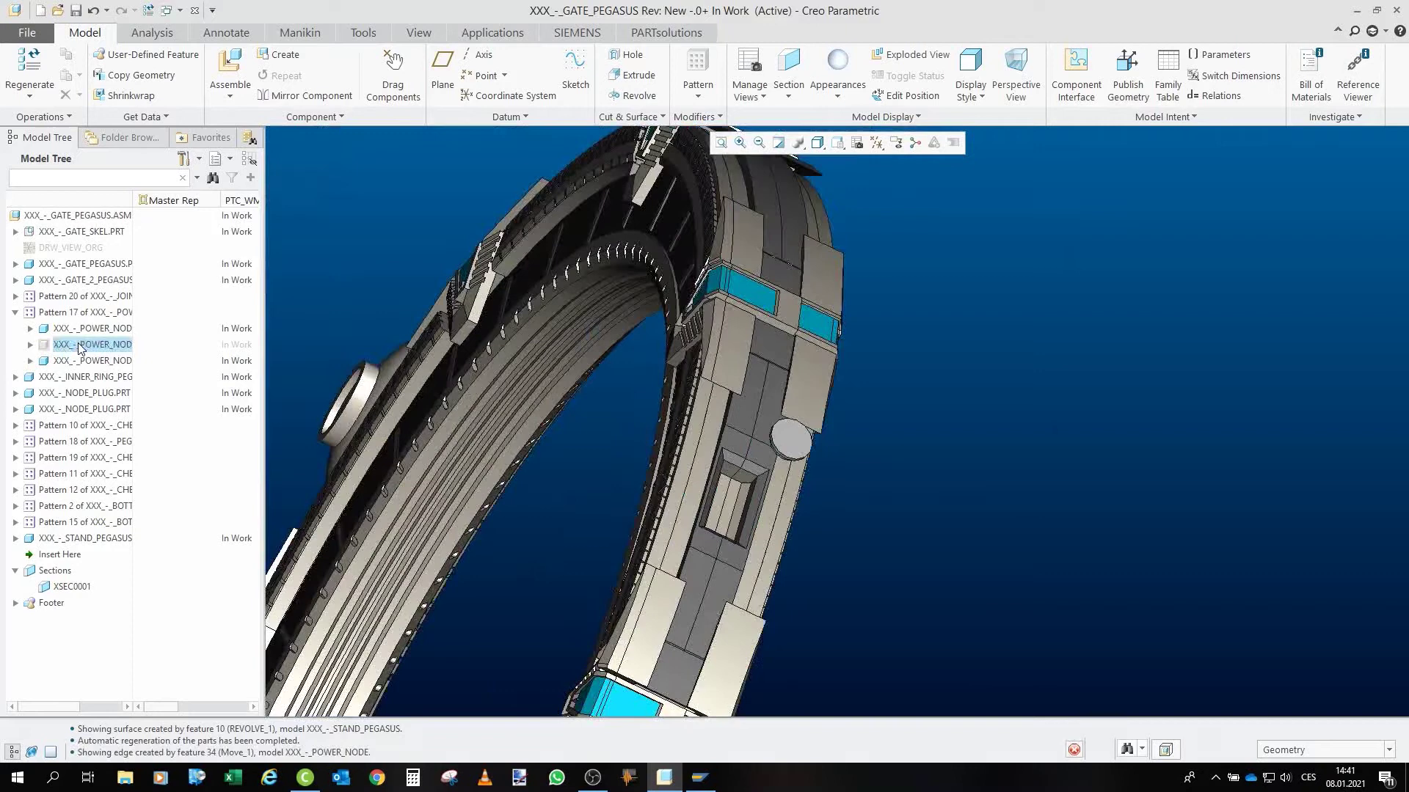
left_click(105, 295)
scroll(734, 440, "up", 6)
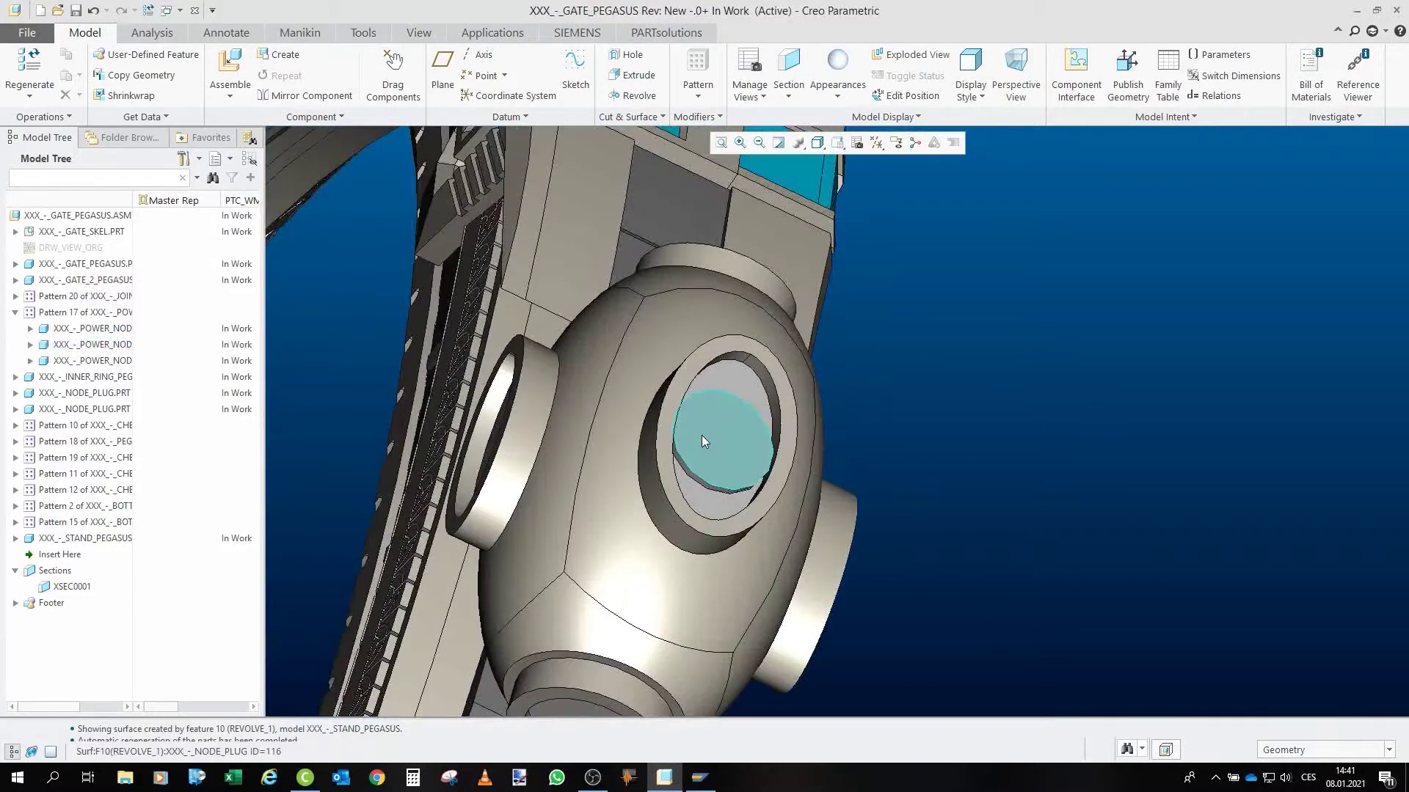
left_click(745, 404)
left_click(746, 389)
scroll(734, 440, "down", 3)
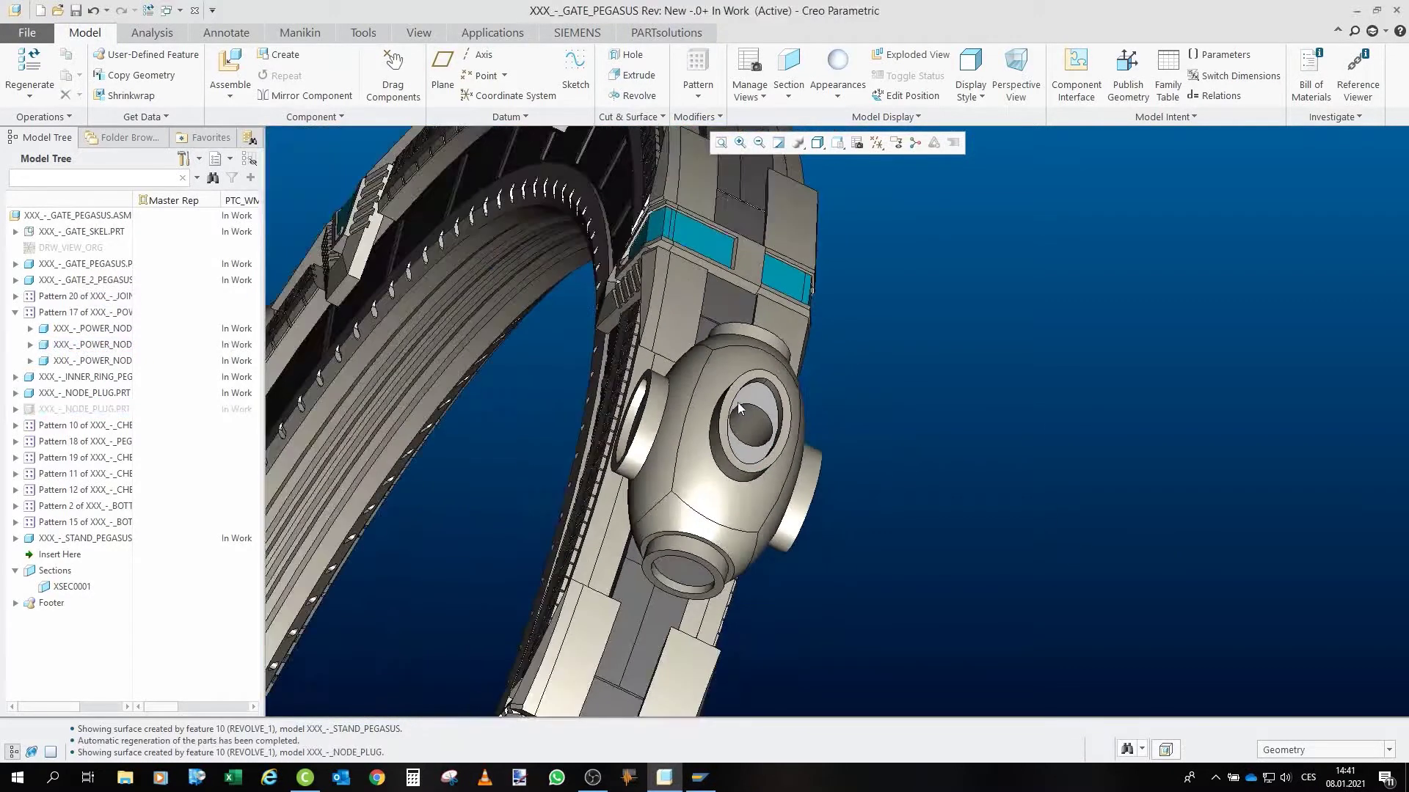
left_click(95, 409)
left_click(110, 360)
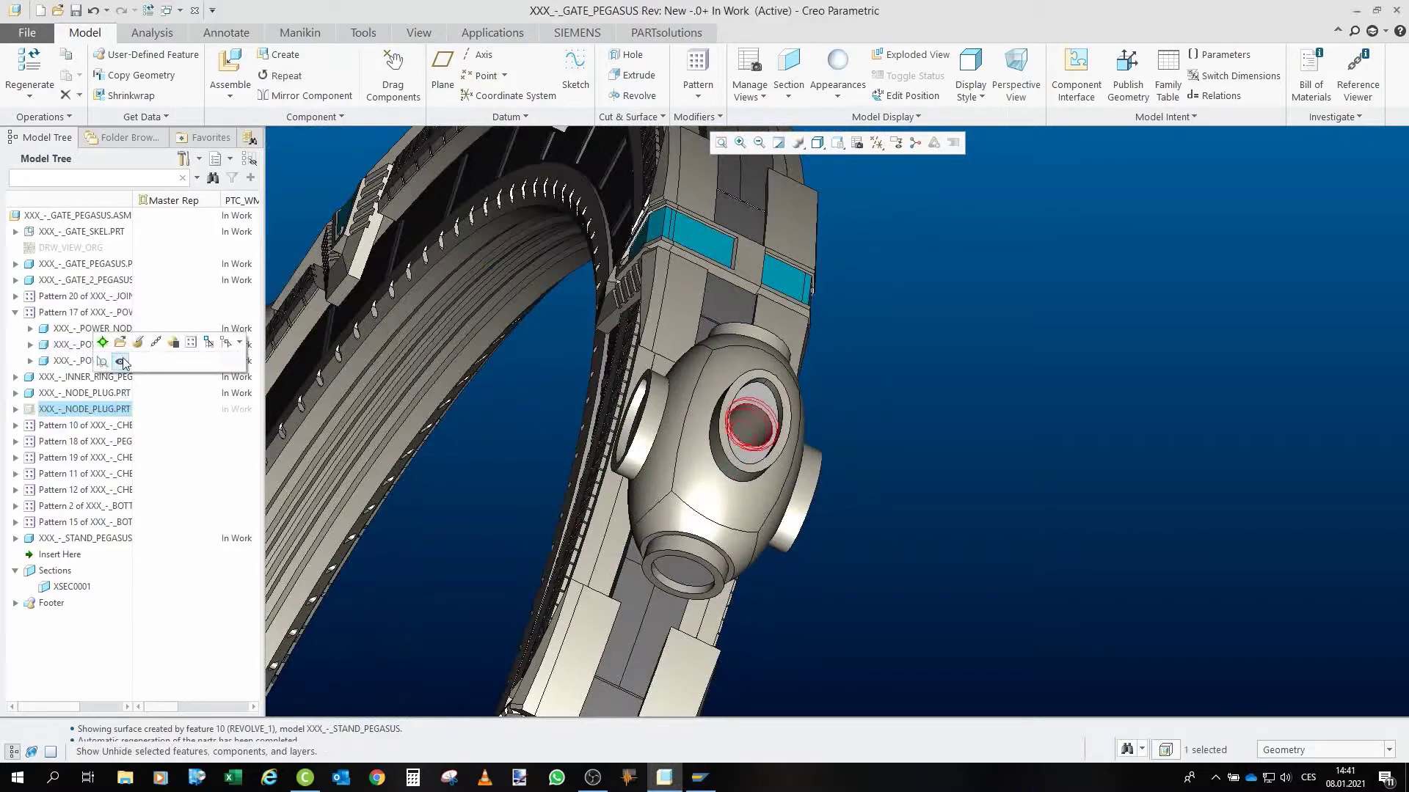
scroll(952, 341, "down", 4)
left_click(948, 501)
scroll(660, 609, "up", 5)
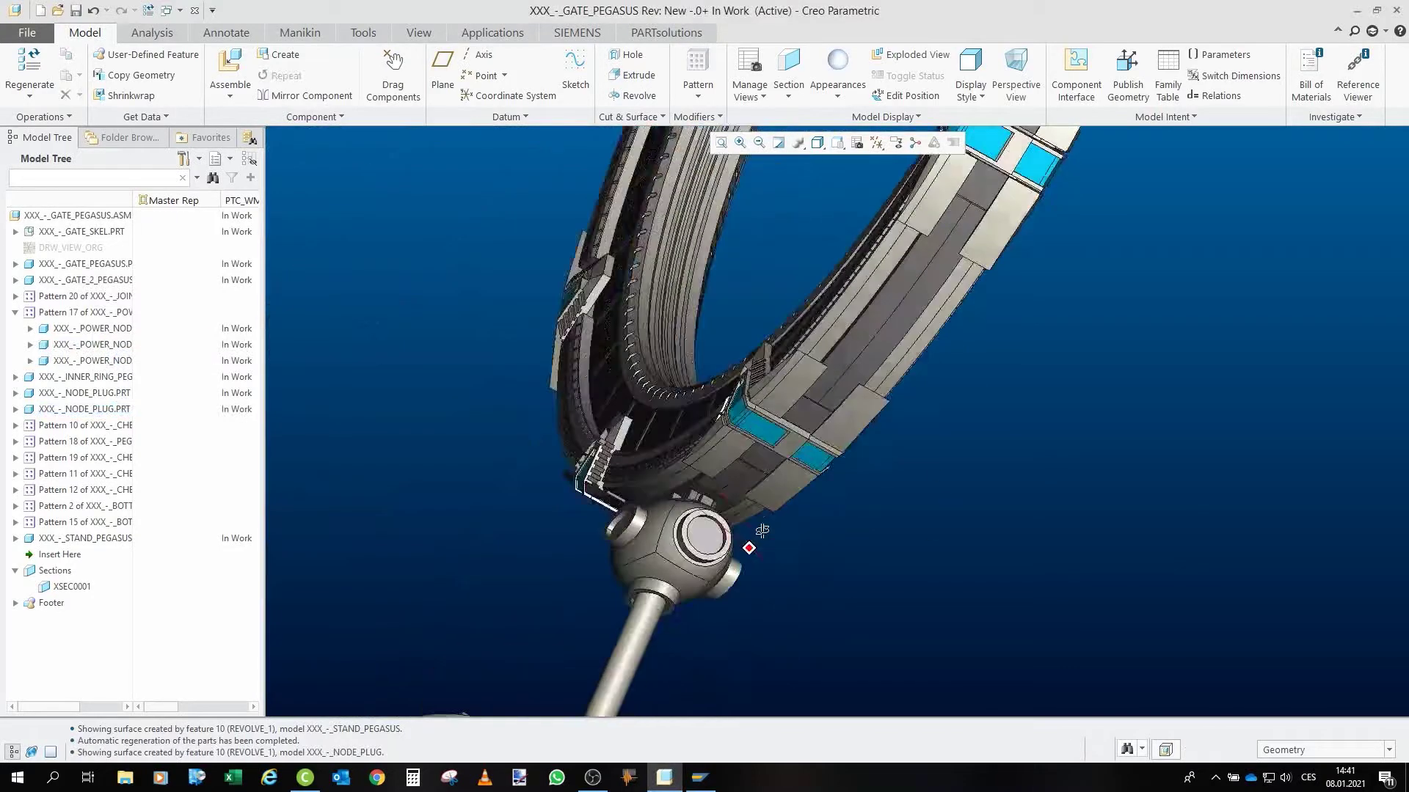
scroll(591, 603, "down", 4)
middle_click_drag(590, 603, 567, 655)
scroll(844, 583, "down", 3)
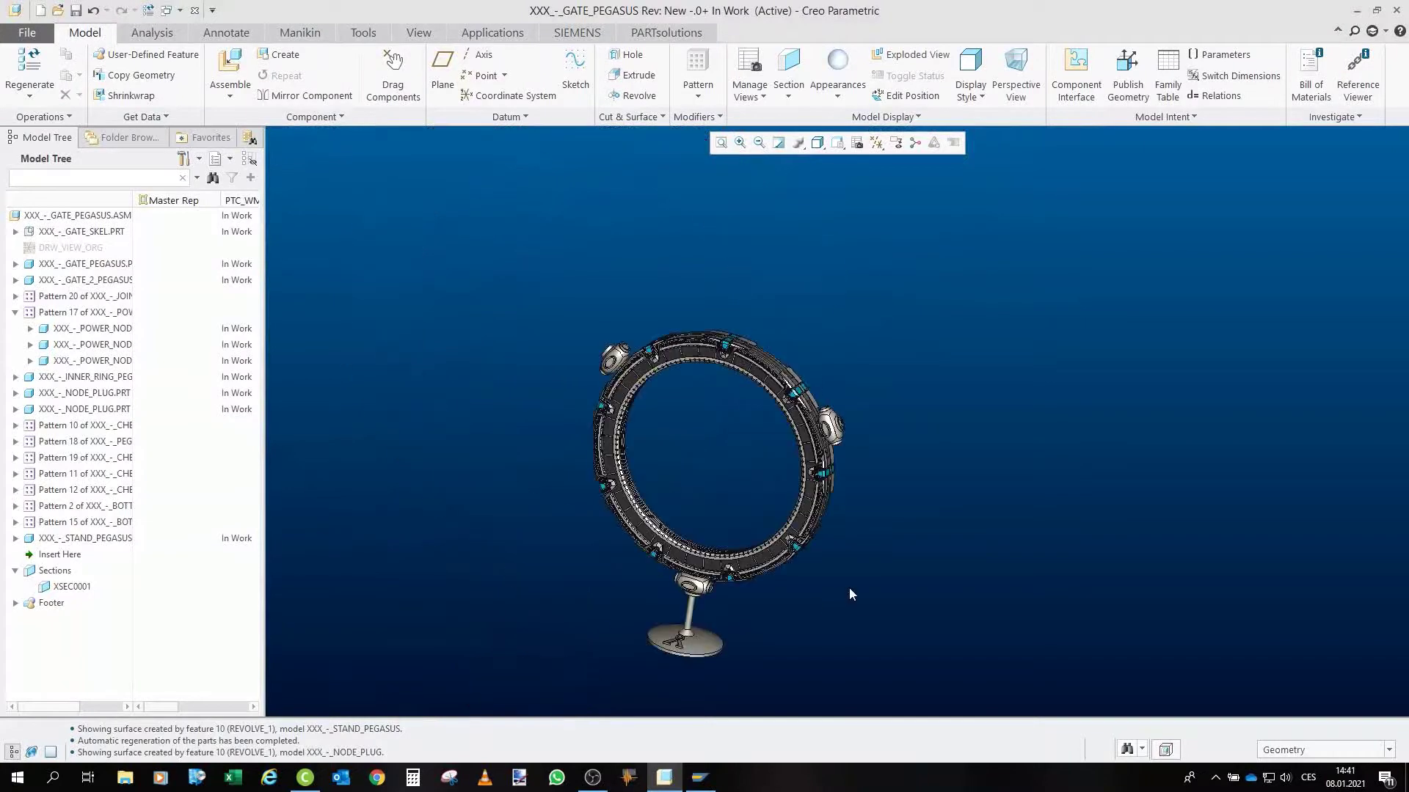
scroll(676, 539, "up", 3)
middle_click_drag(686, 339, 717, 233)
scroll(718, 233, "down", 3)
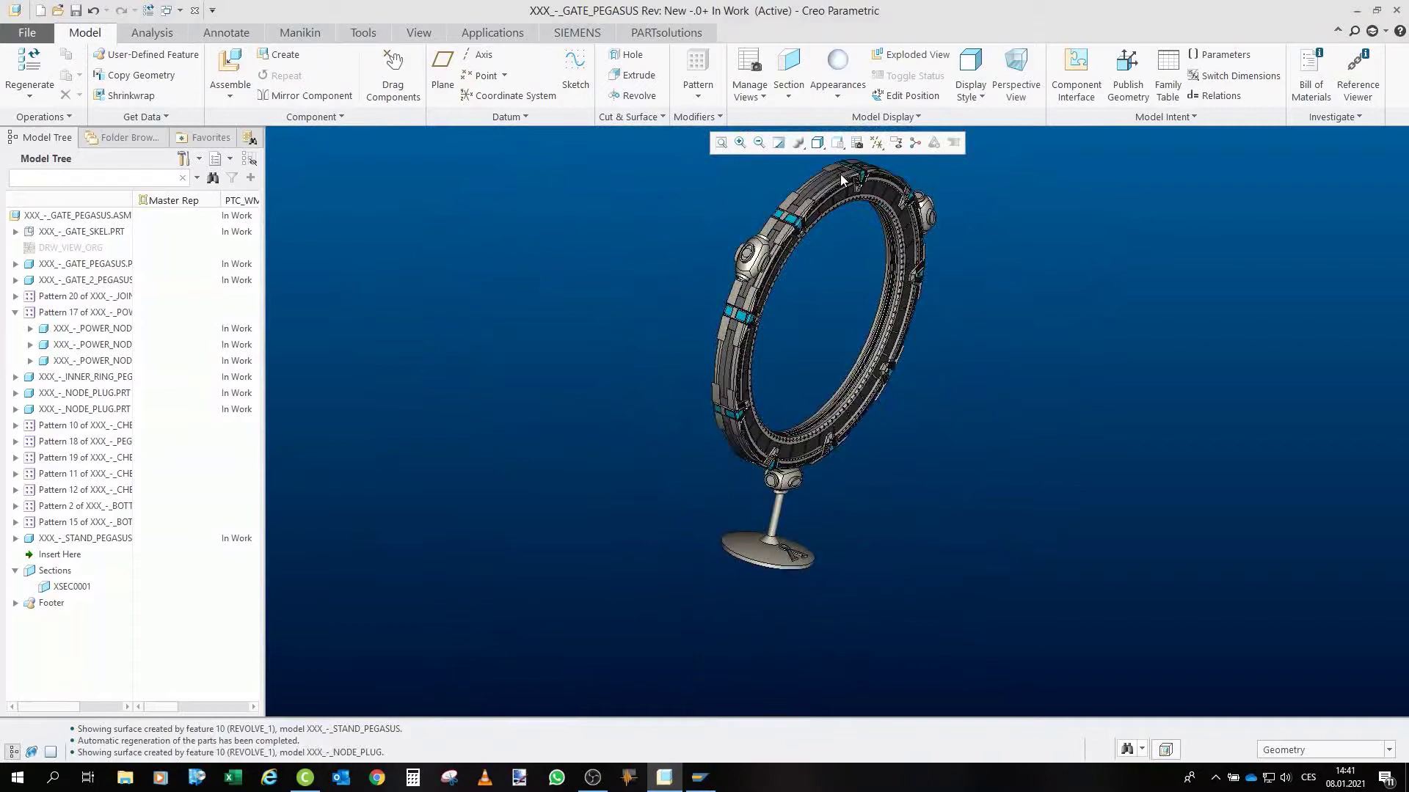
scroll(839, 185, "up", 5)
middle_click_drag(817, 380, 847, 419)
scroll(749, 393, "up", 2)
scroll(748, 396, "down", 3)
scroll(855, 407, "down", 2)
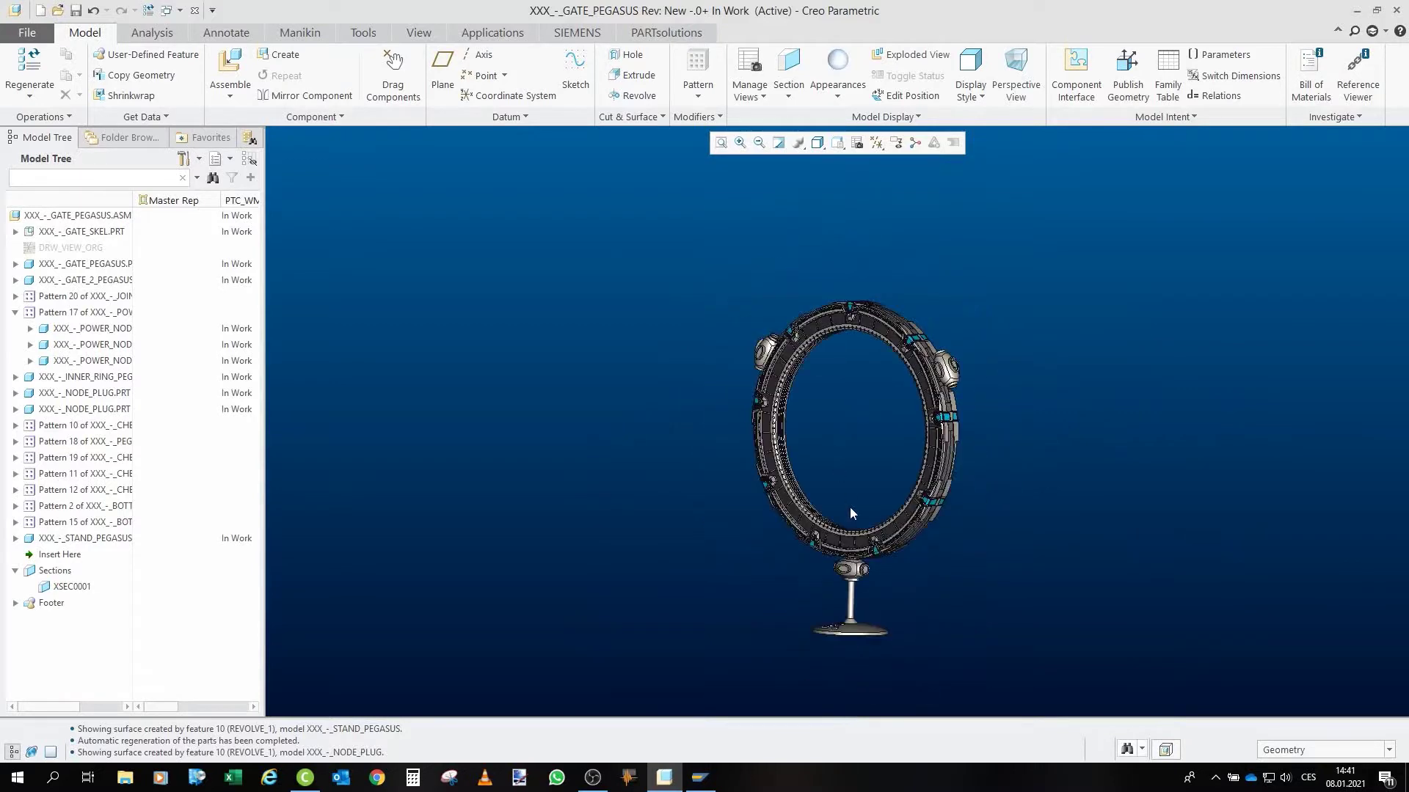
middle_click_drag(842, 512, 901, 513)
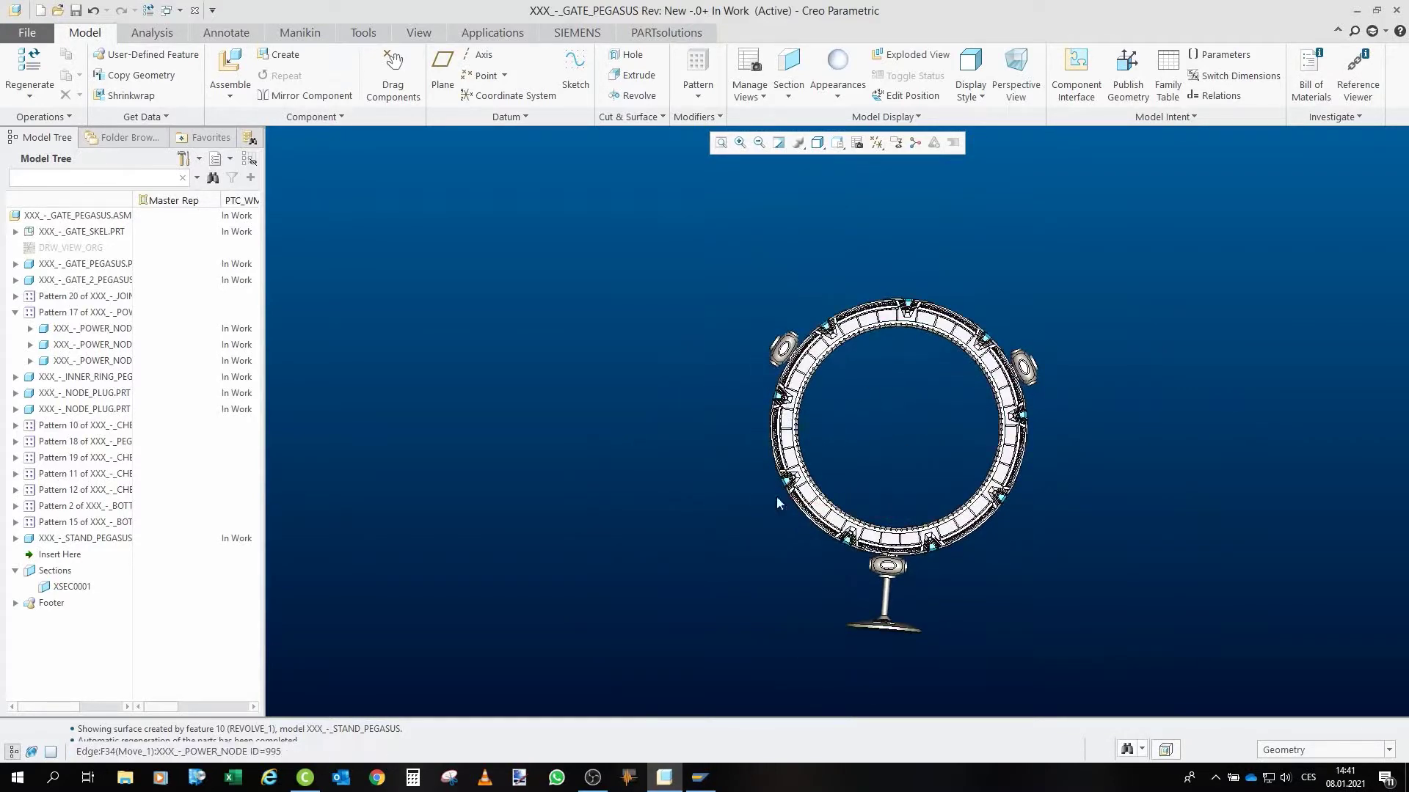
middle_click_drag(1087, 419, 968, 411)
scroll(968, 411, "up", 5)
mouse_move(871, 405)
middle_mouse_down()
mouse_move(772, 367)
mouse_move(798, 418)
mouse_move(734, 544)
mouse_move(689, 518)
middle_mouse_up()
scroll(771, 367, "down", 5)
scroll(722, 536, "up", 4)
scroll(713, 524, "down", 4)
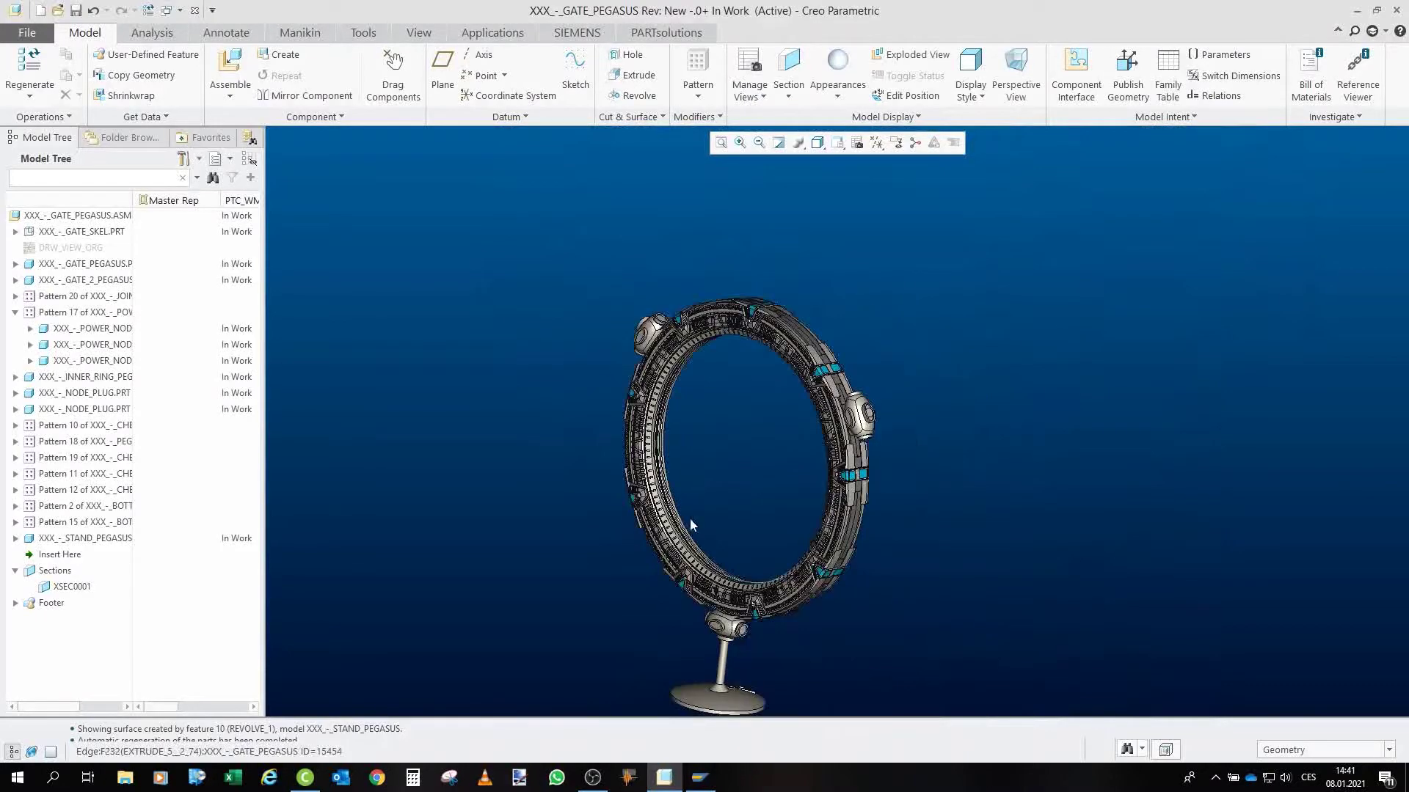